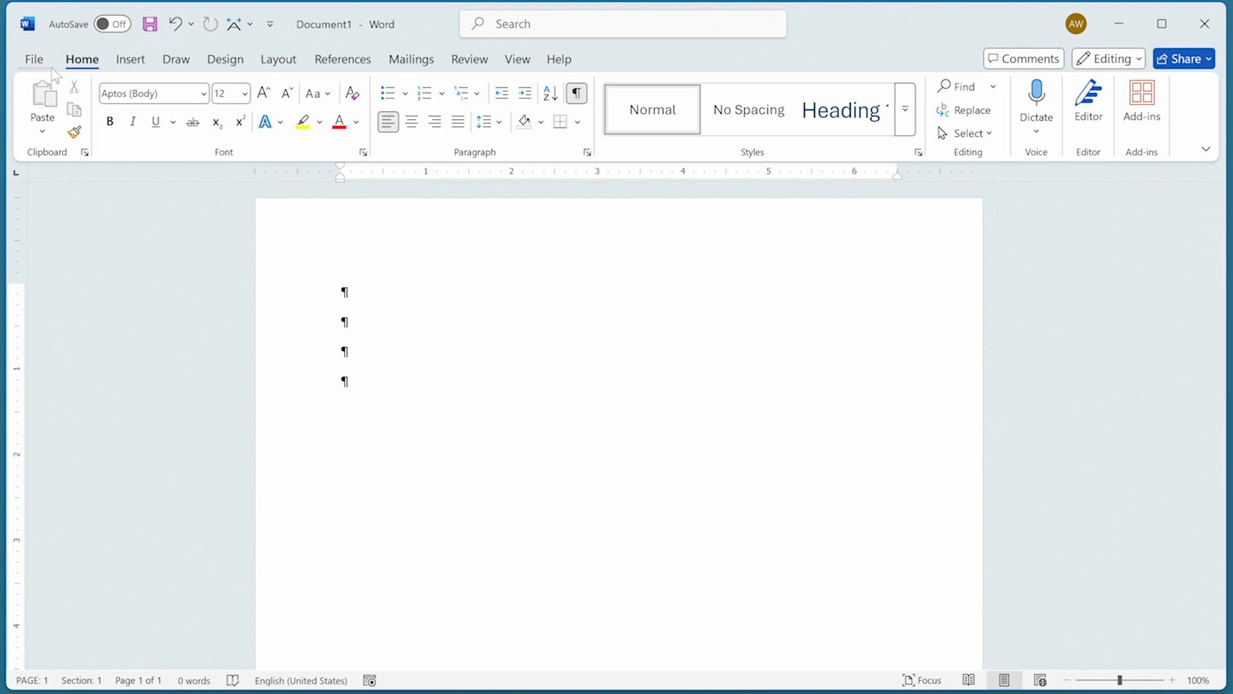
# In the document's advanced properties, set the title to "Annual Sales Report" and the keywords to "sales, annual, 2025, quarterly comparison"
pyautogui.click(34, 59)
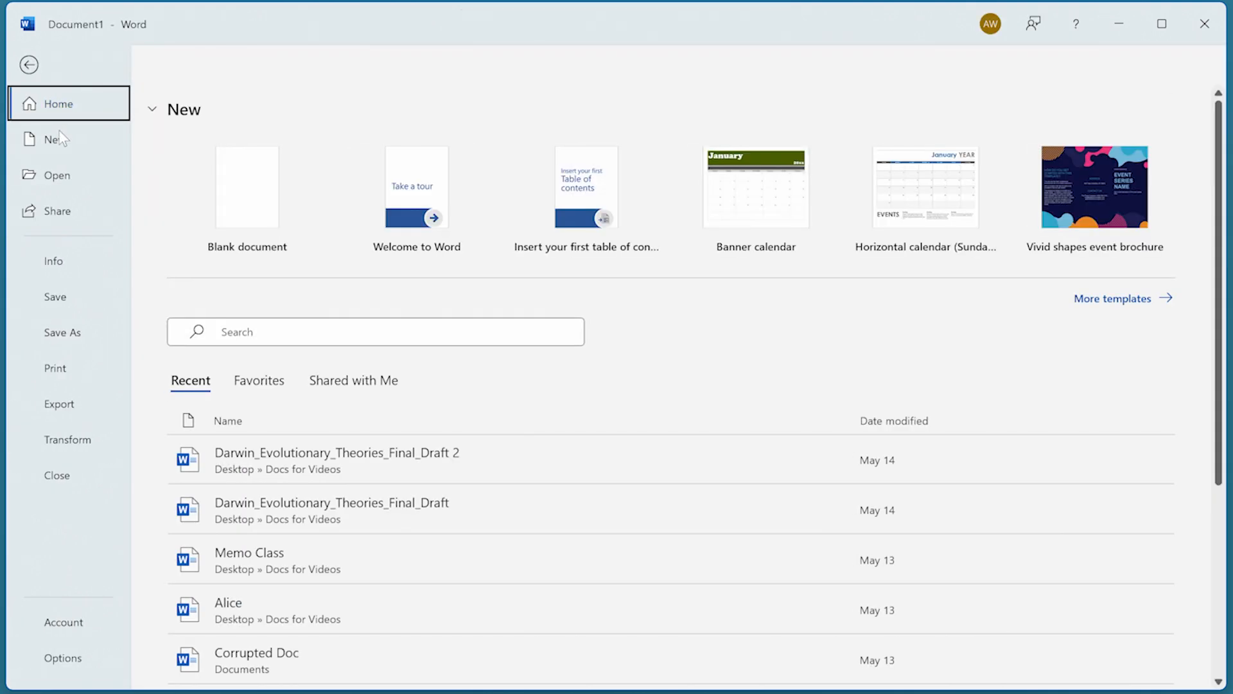
pyautogui.click(59, 262)
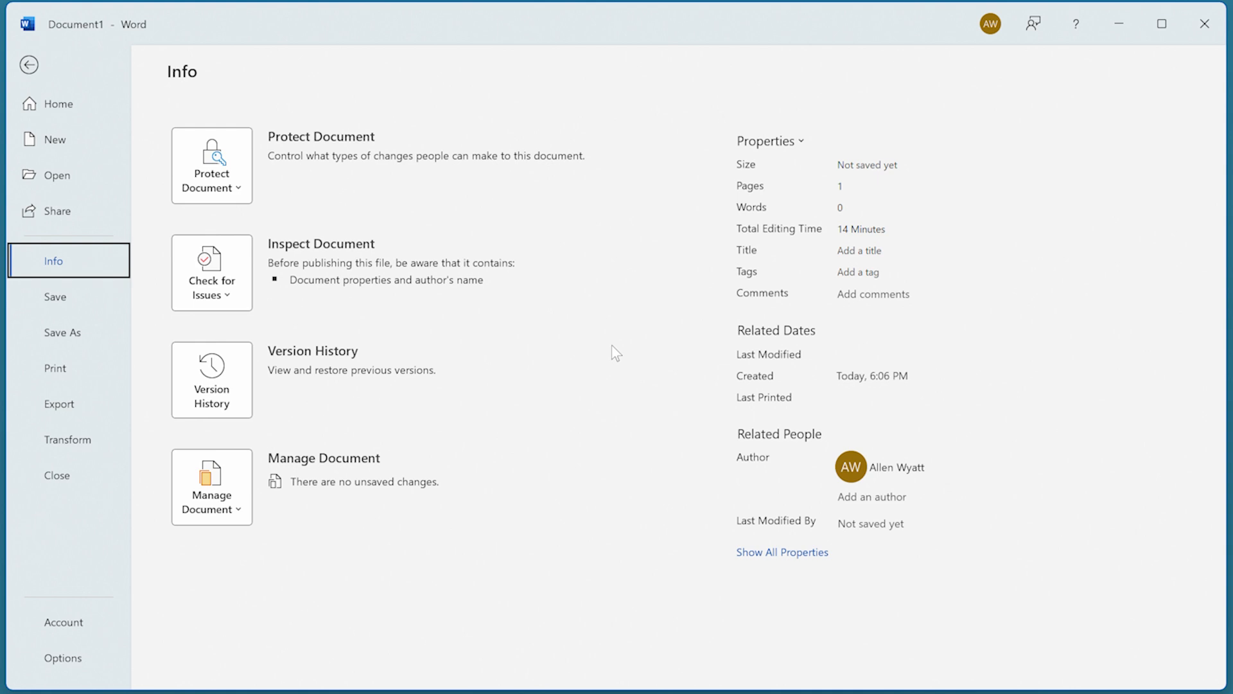
pyautogui.click(800, 144)
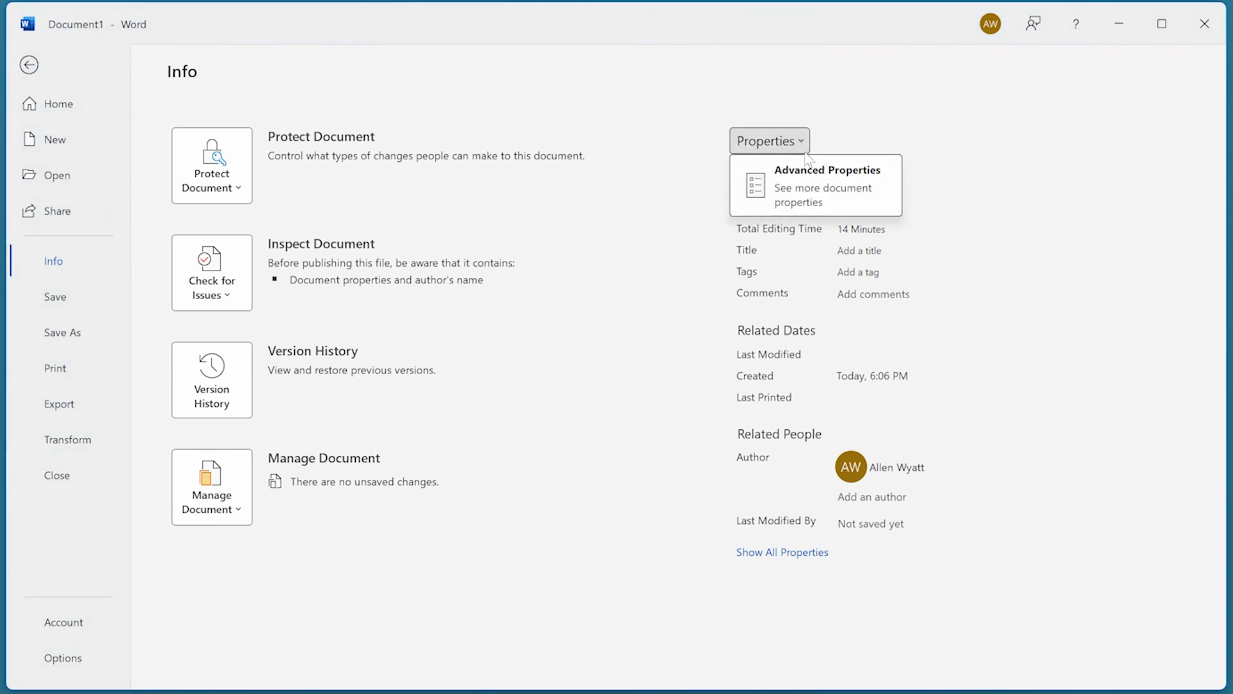
pyautogui.click(811, 172)
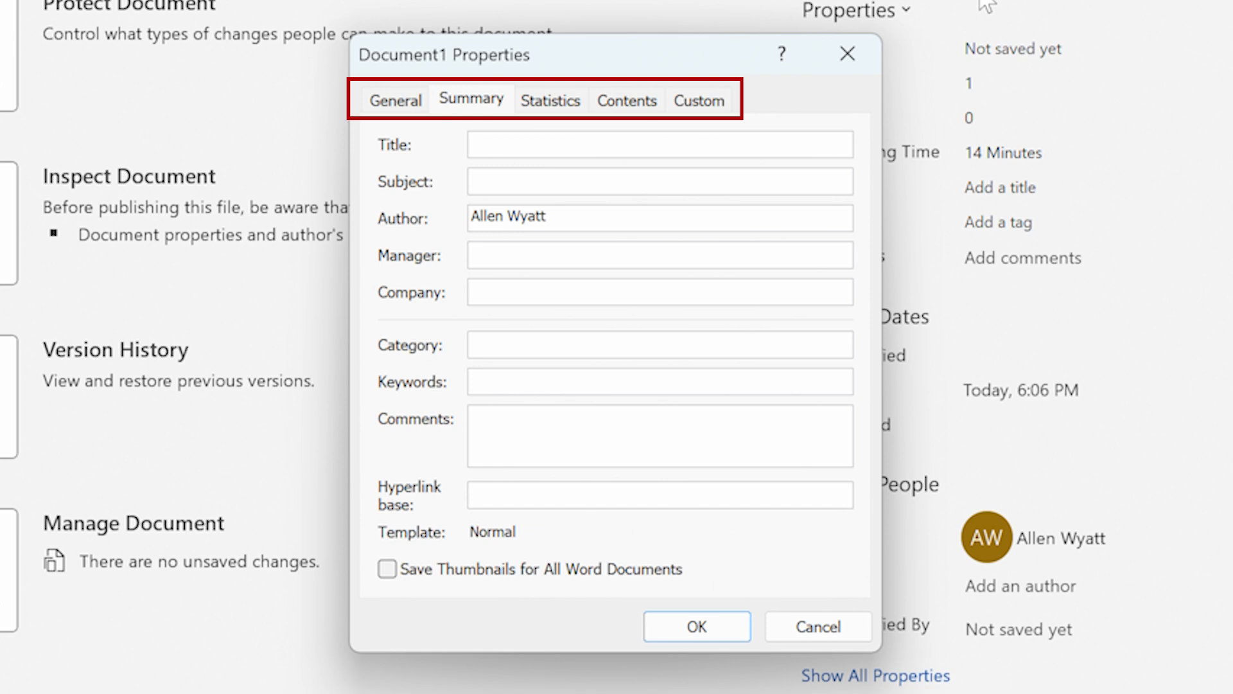
pyautogui.click(408, 112)
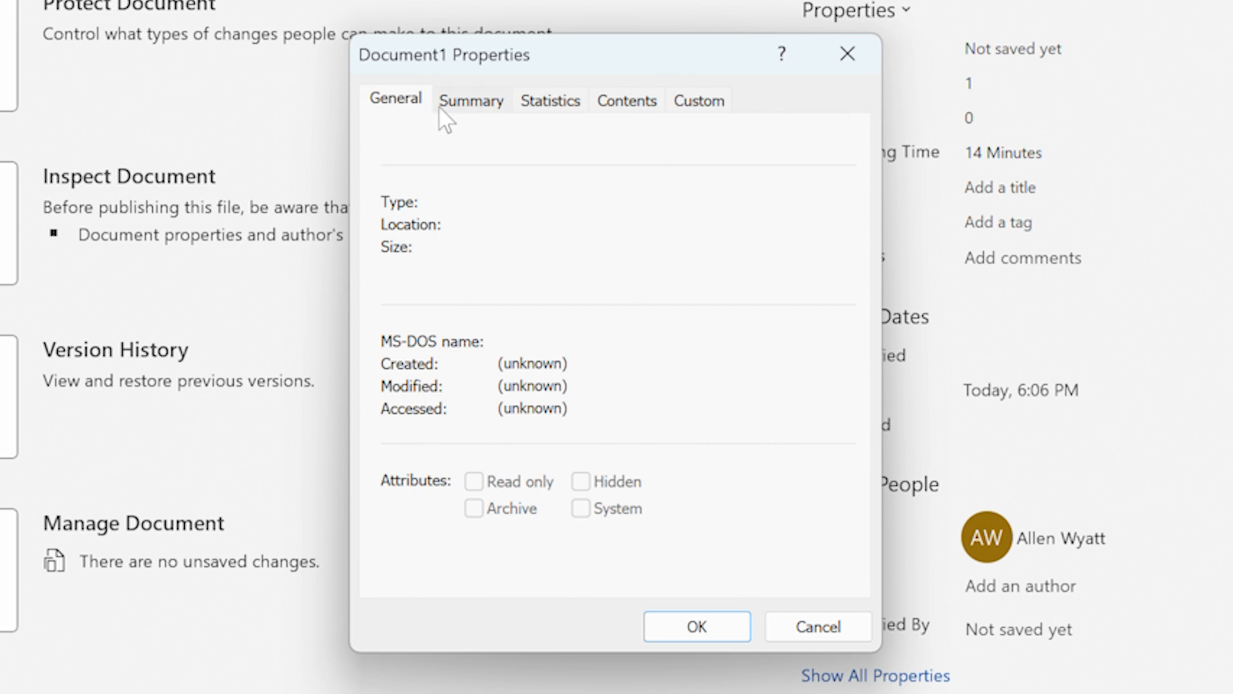
pyautogui.click(457, 109)
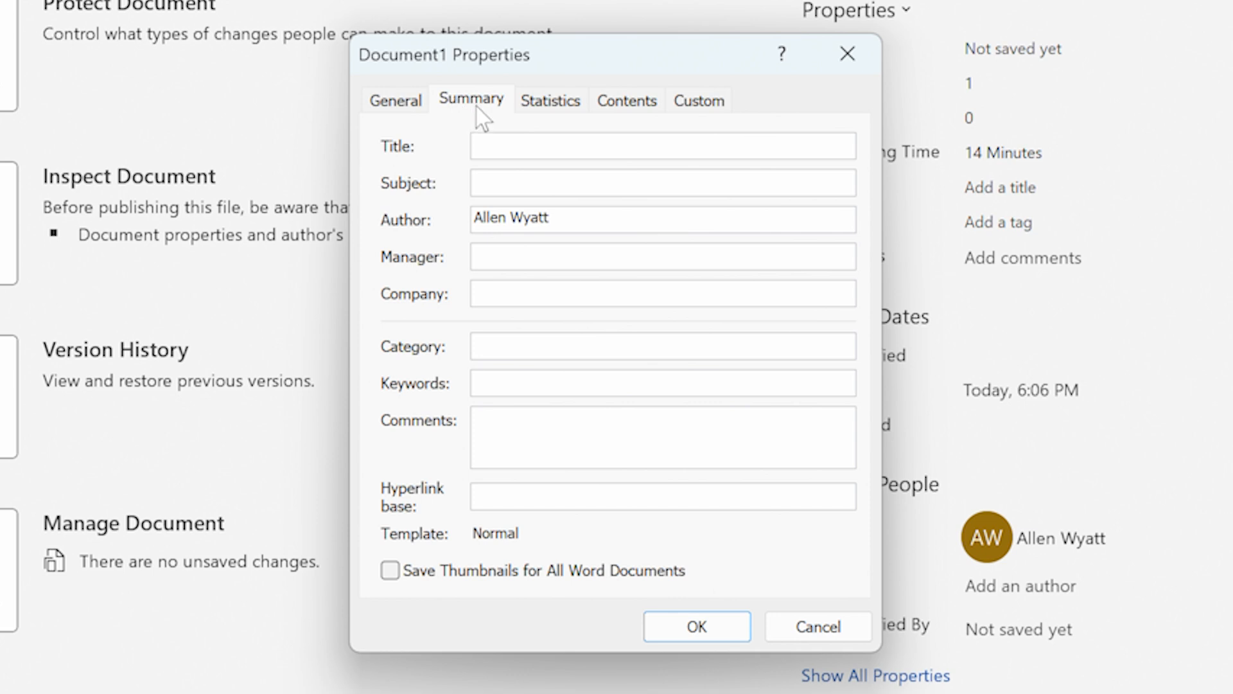
pyautogui.click(523, 144)
pyautogui.write('Annual Sales Report')
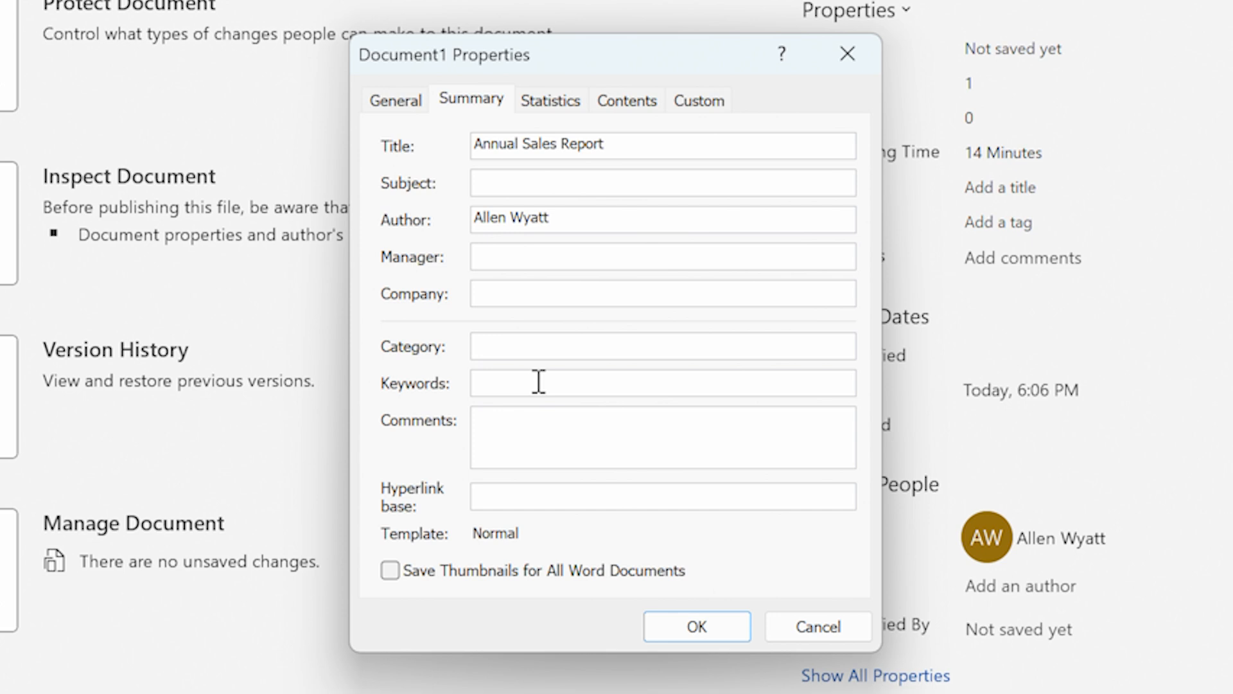
pyautogui.click(487, 386)
pyautogui.write('sales, annual, 2025, quarterly comparison')
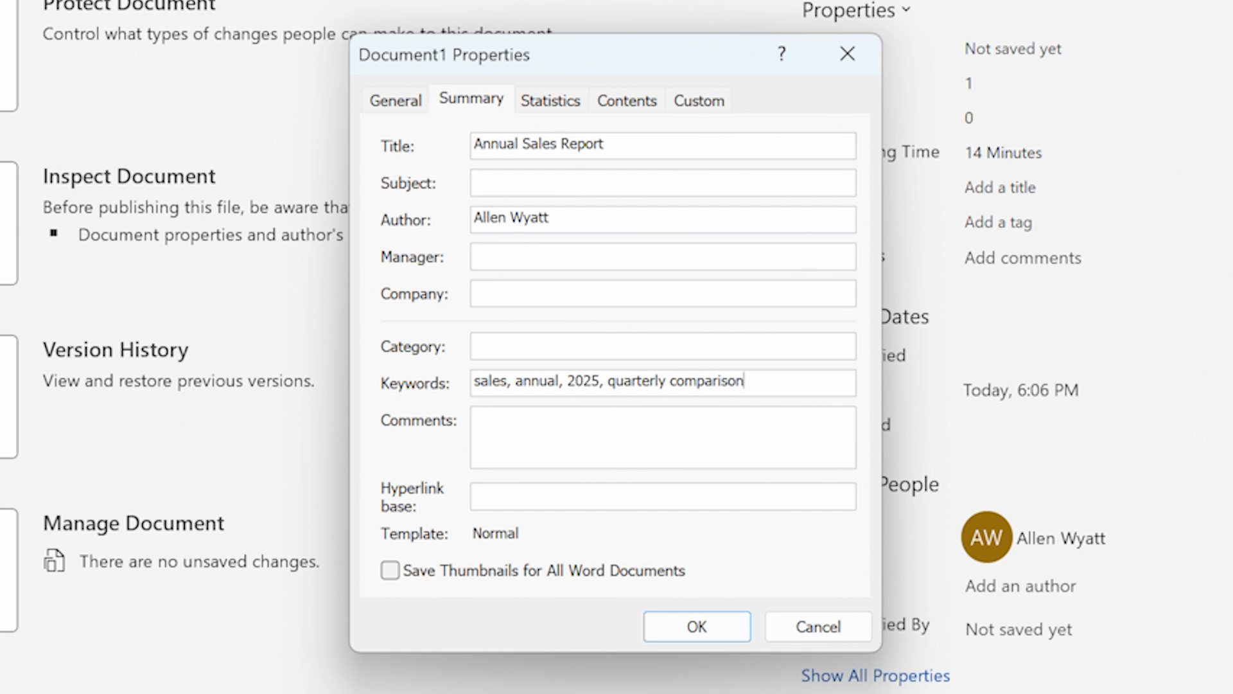
# Add a custom text property Department with the value "Sales and Markting", apply the properties and return to the document
pyautogui.click(717, 110)
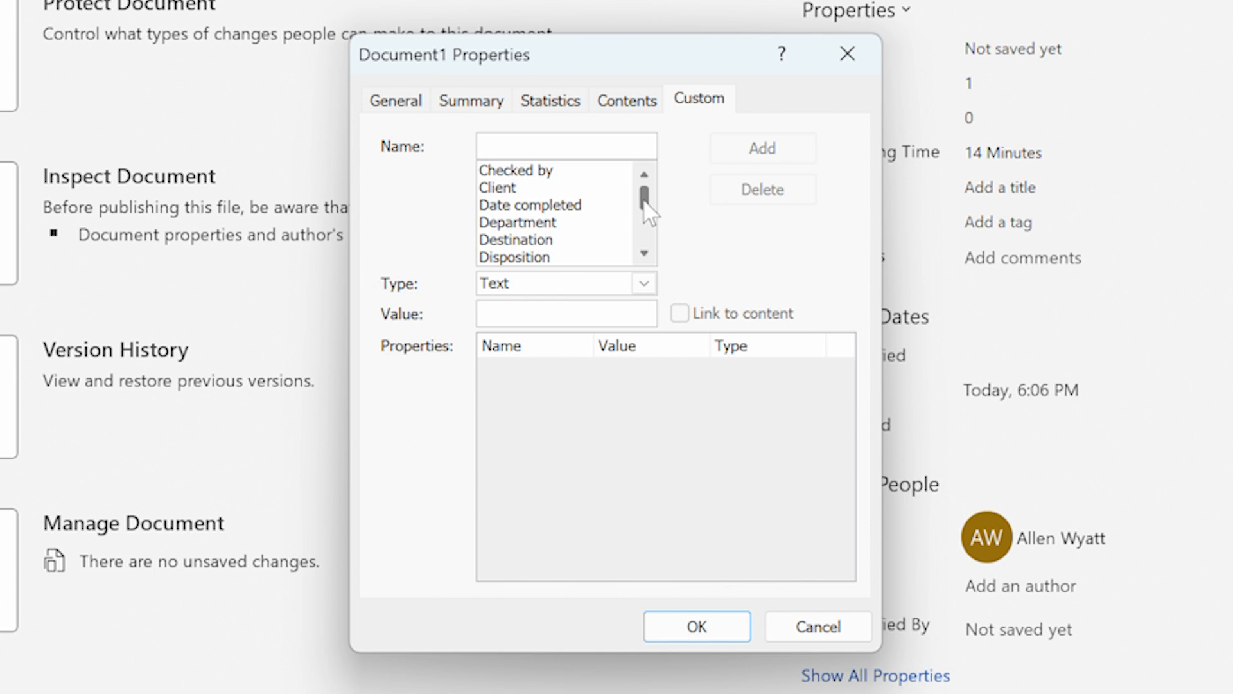
pyautogui.moveTo(644, 201)
pyautogui.mouseDown()
pyautogui.moveTo(644, 236)
pyautogui.moveTo(649, 198)
pyautogui.mouseUp()
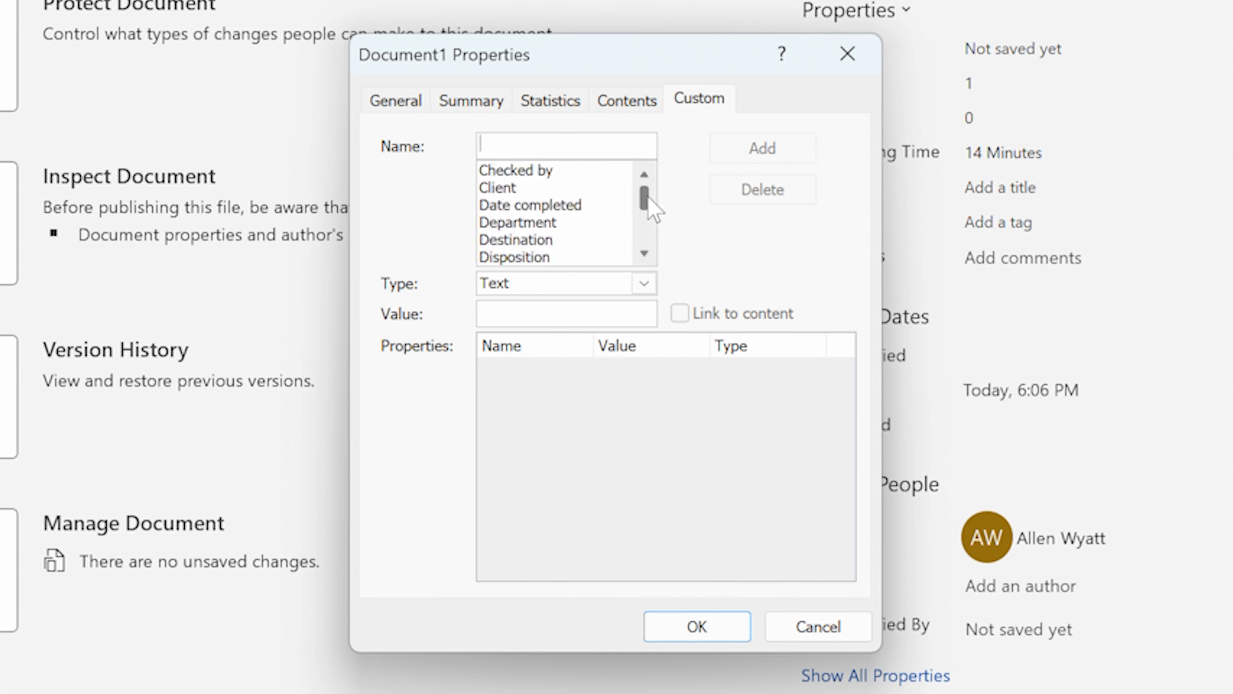
pyautogui.click(520, 223)
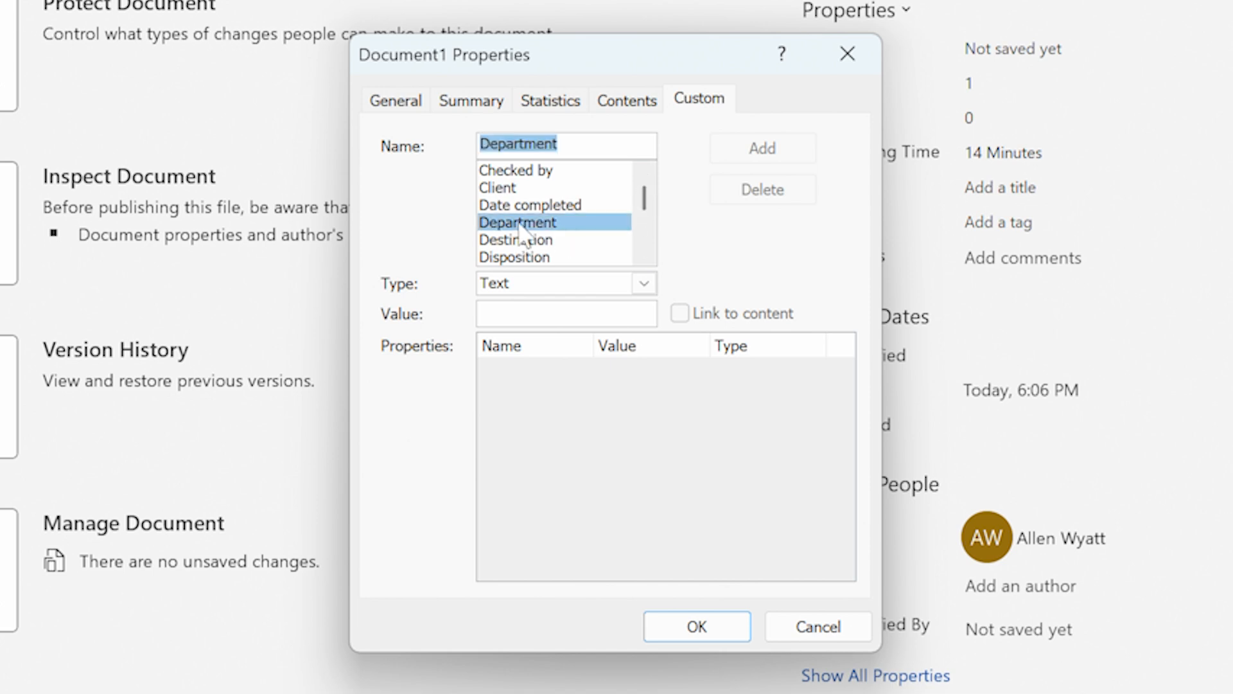
pyautogui.click(542, 314)
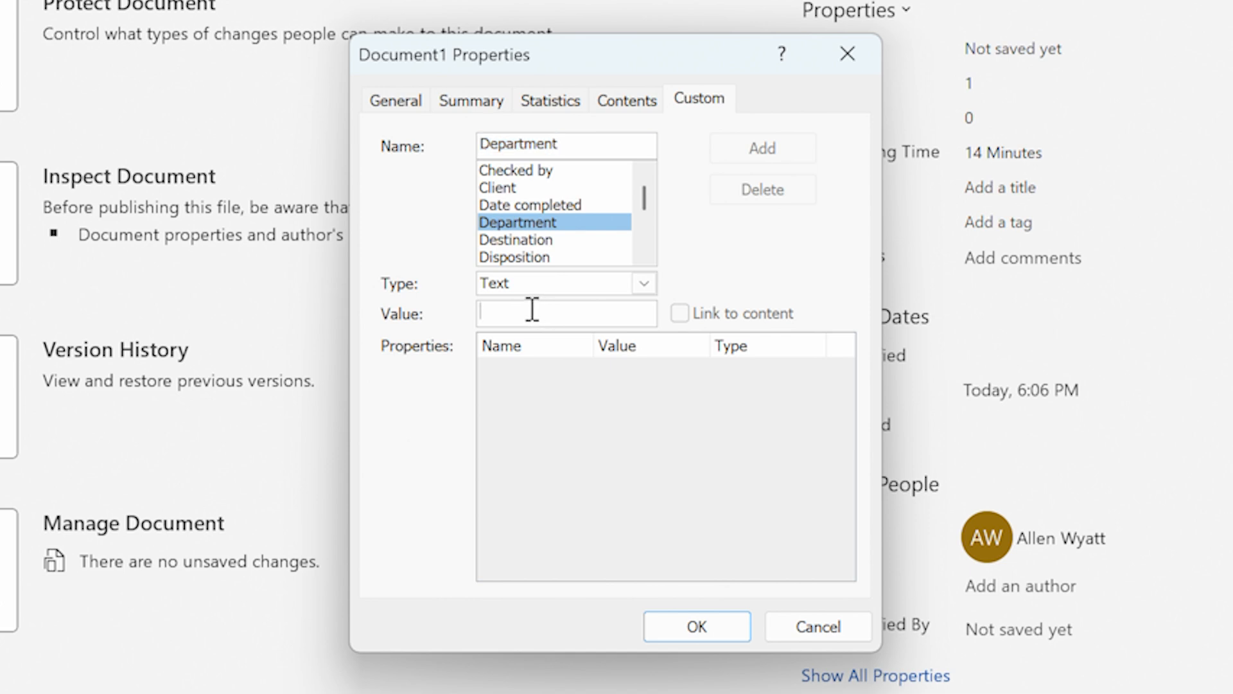
pyautogui.write('Sales and Marketing')
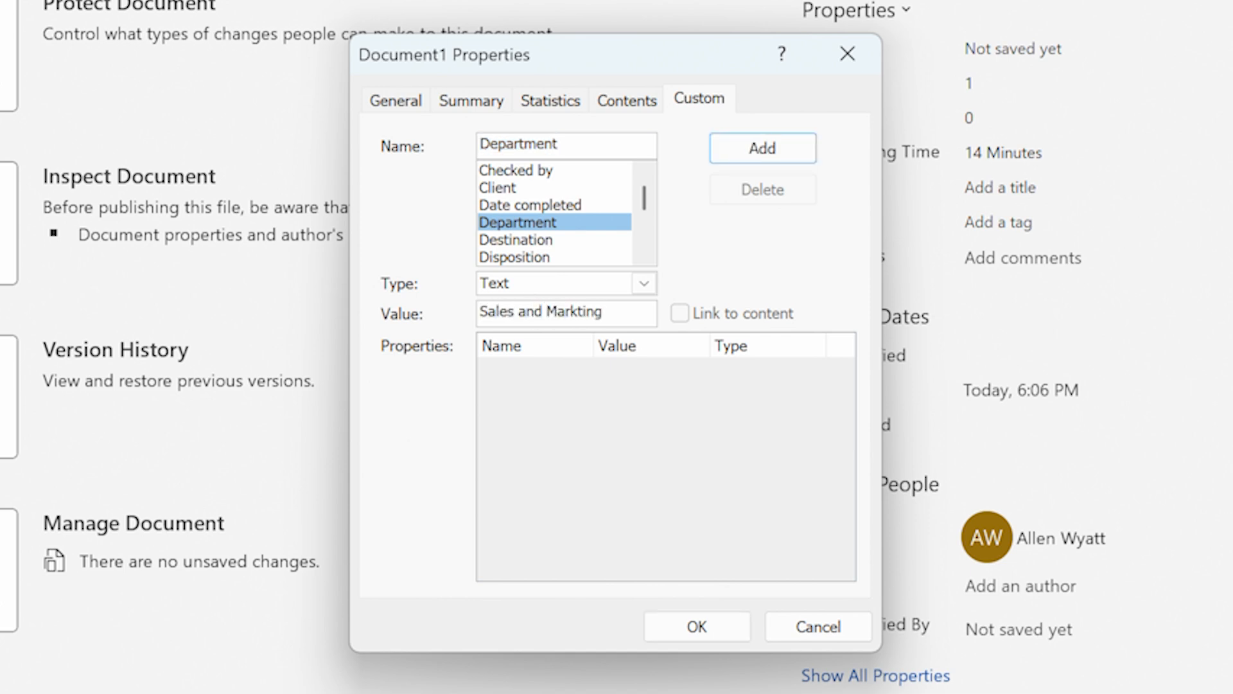
pyautogui.click(764, 153)
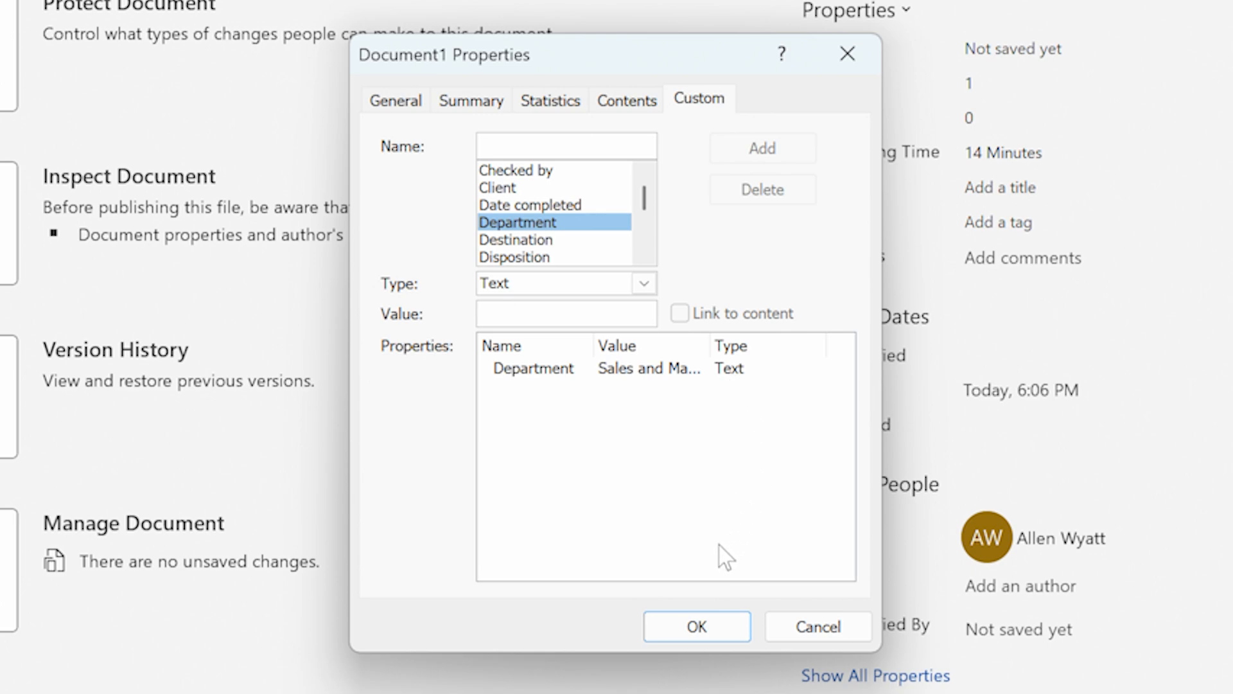
pyautogui.click(708, 622)
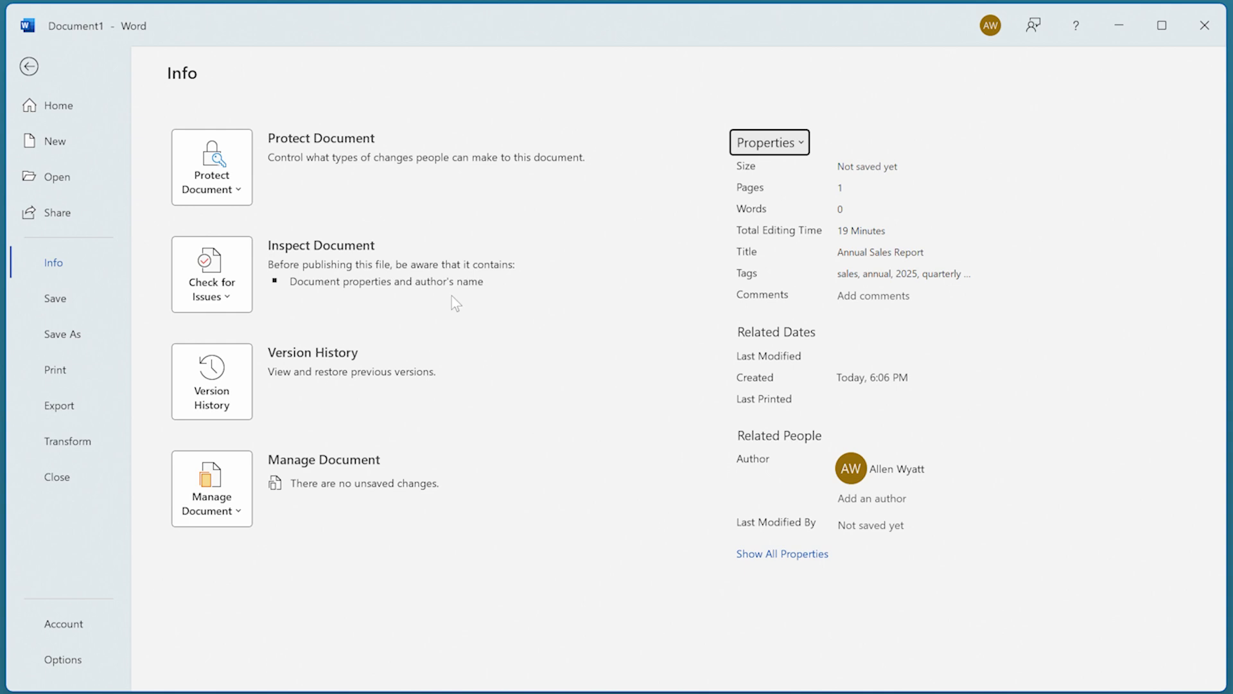
pyautogui.click(29, 66)
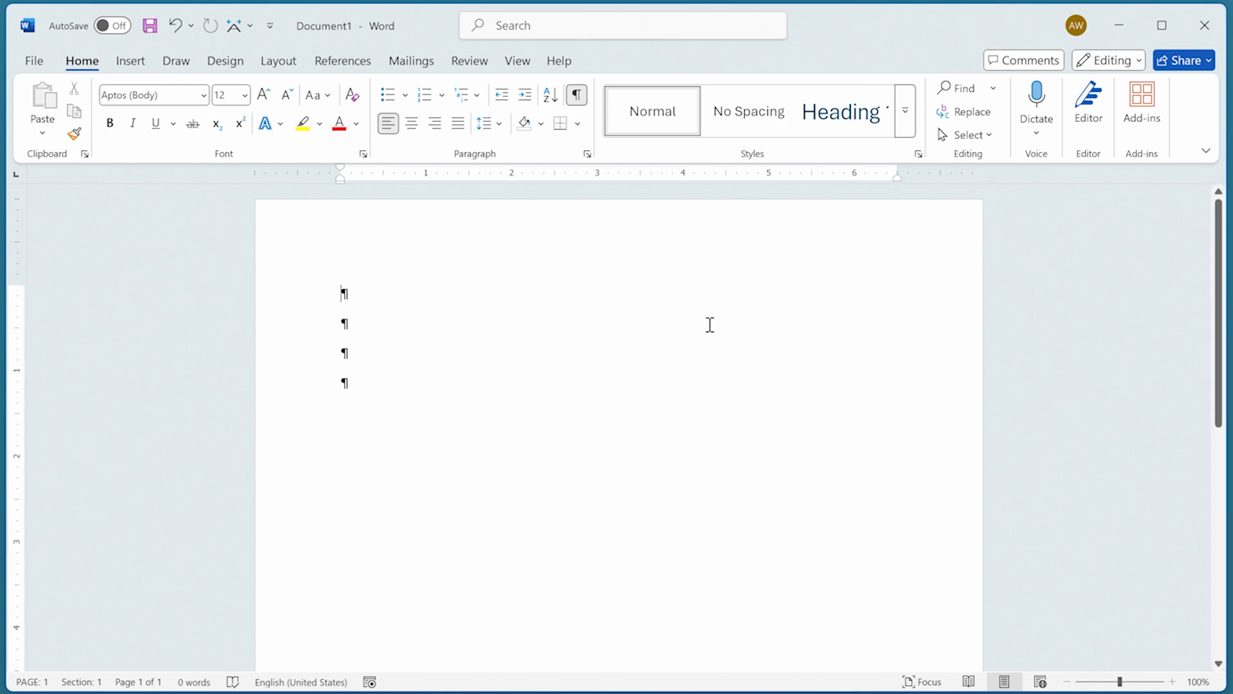
# Insert a DocProperty field showing the Title in the first paragraph and apply the large Heading style to that line
pyautogui.click(132, 62)
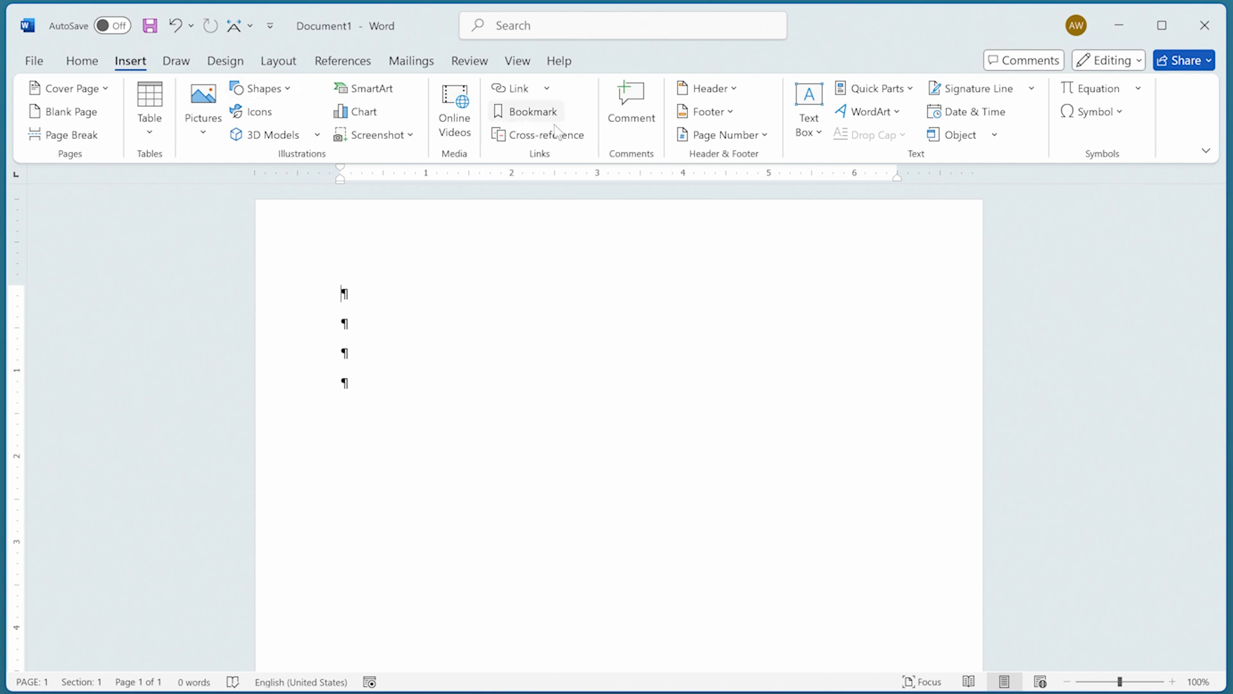
pyautogui.click(907, 89)
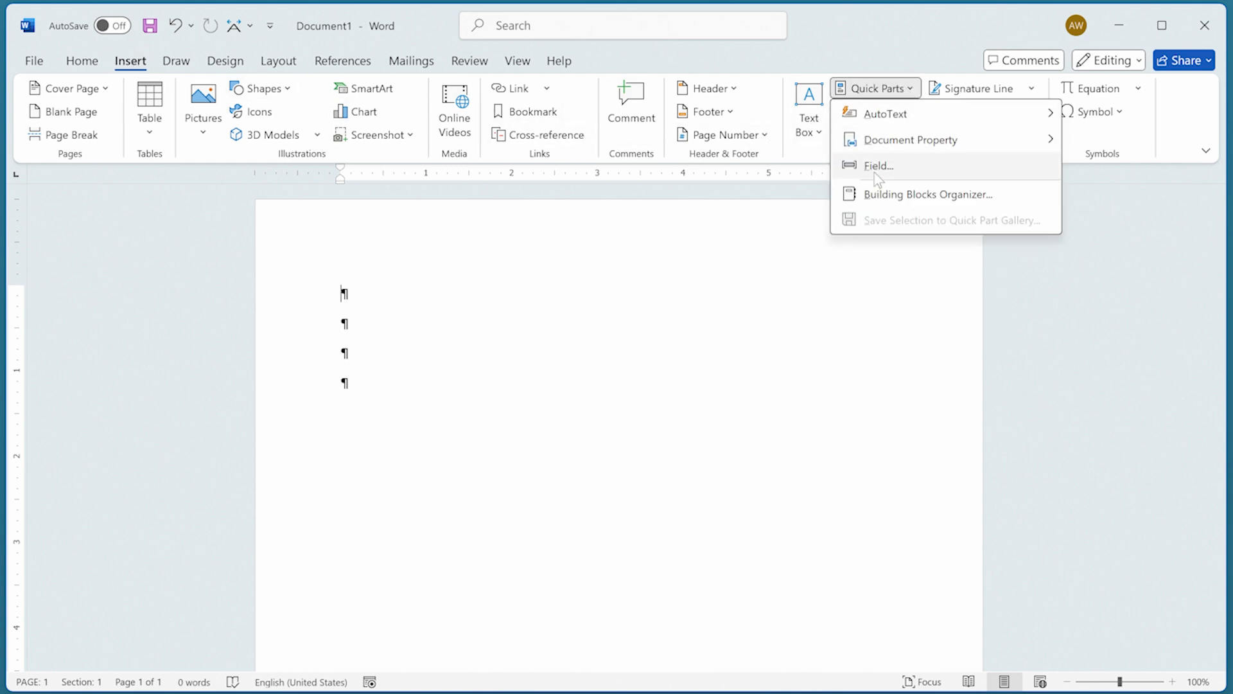
pyautogui.click(876, 167)
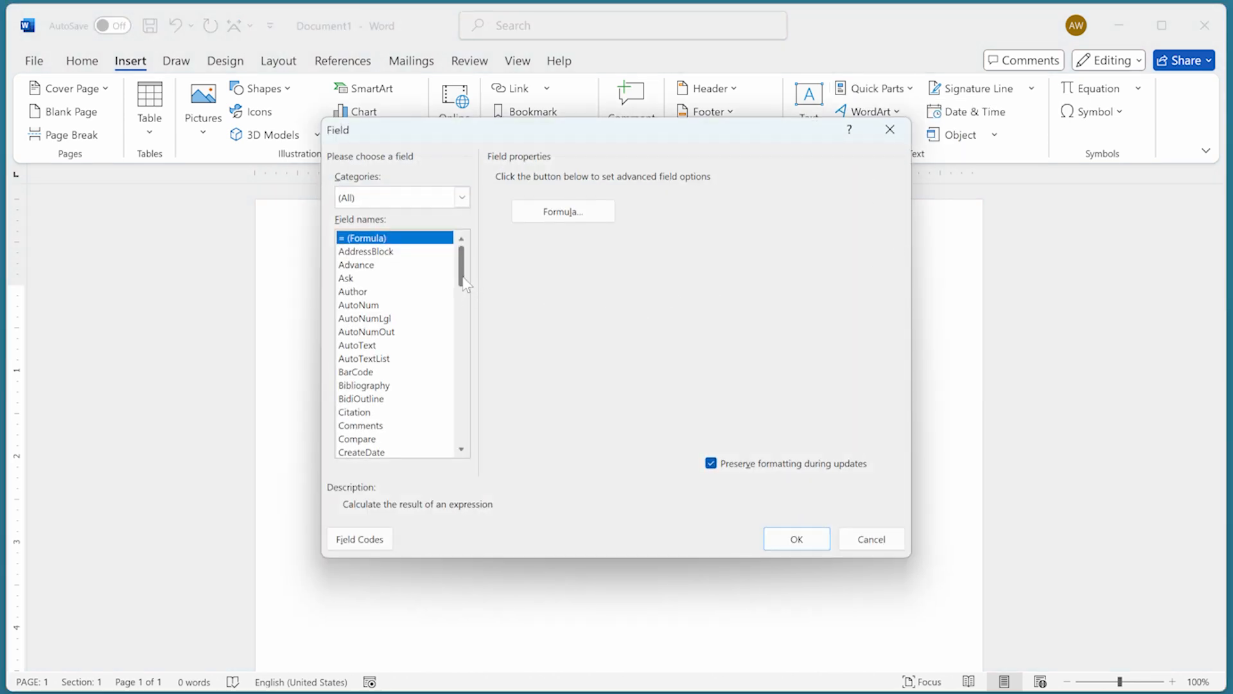
pyautogui.moveTo(463, 278); pyautogui.dragTo(470, 296)
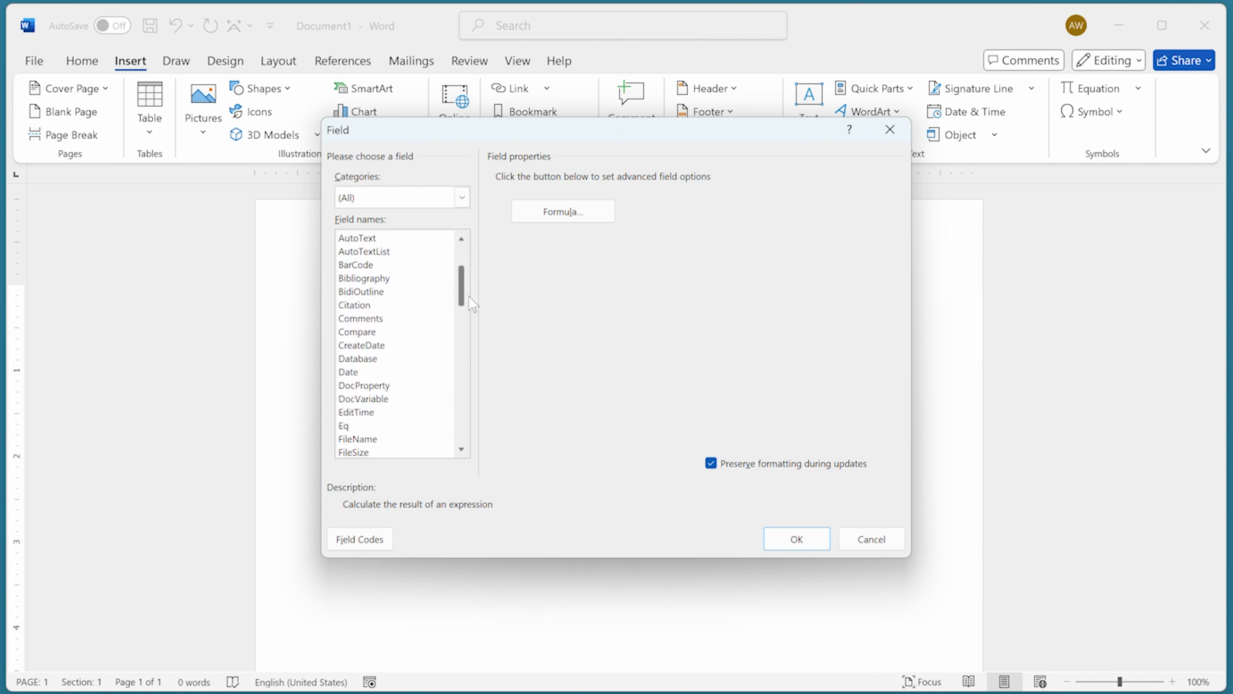
pyautogui.click(382, 389)
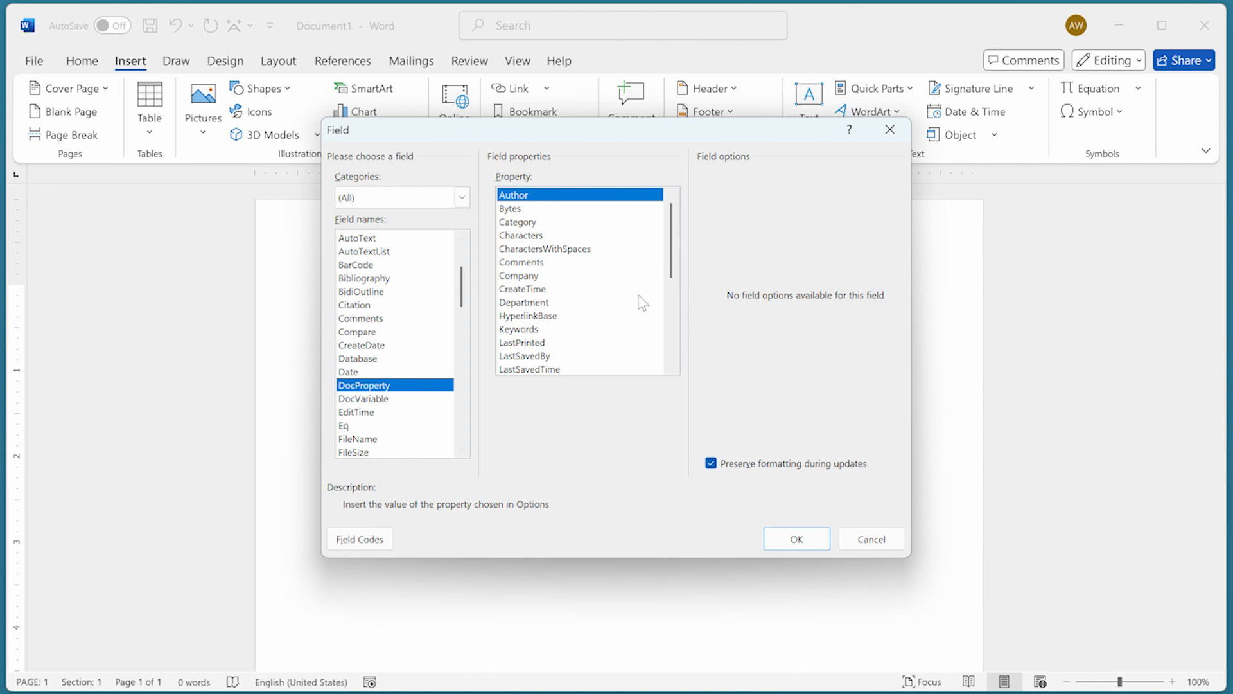
pyautogui.click(672, 311)
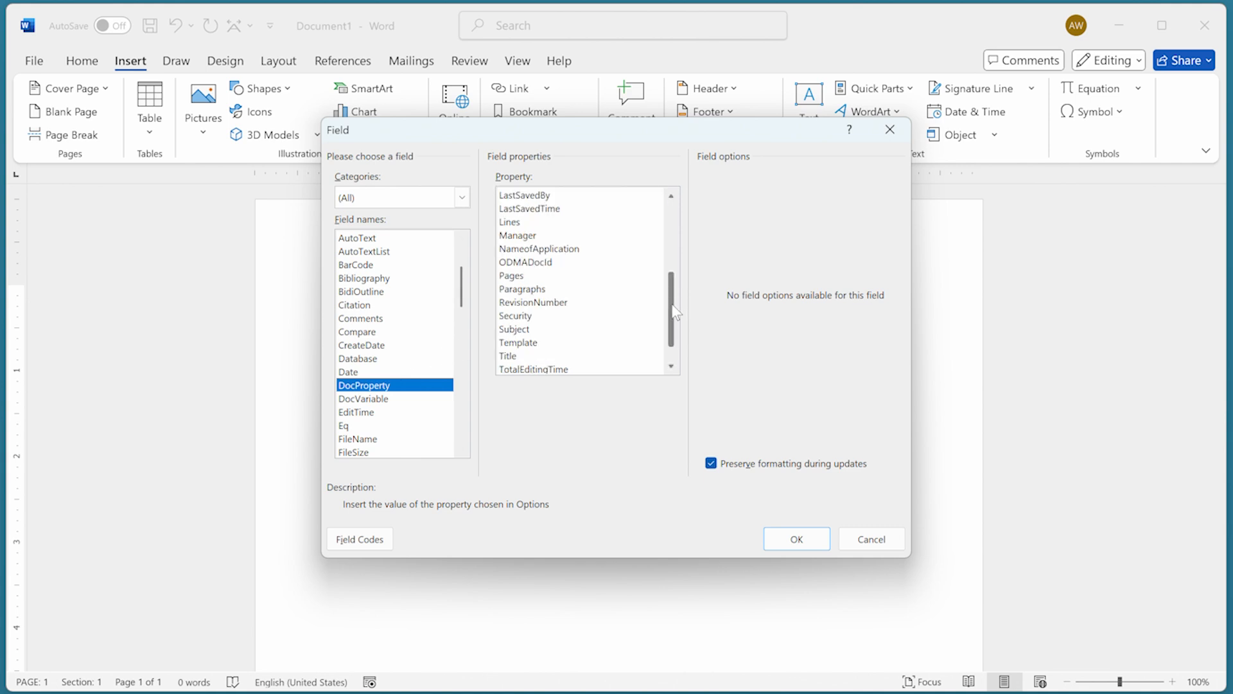
pyautogui.click(516, 356)
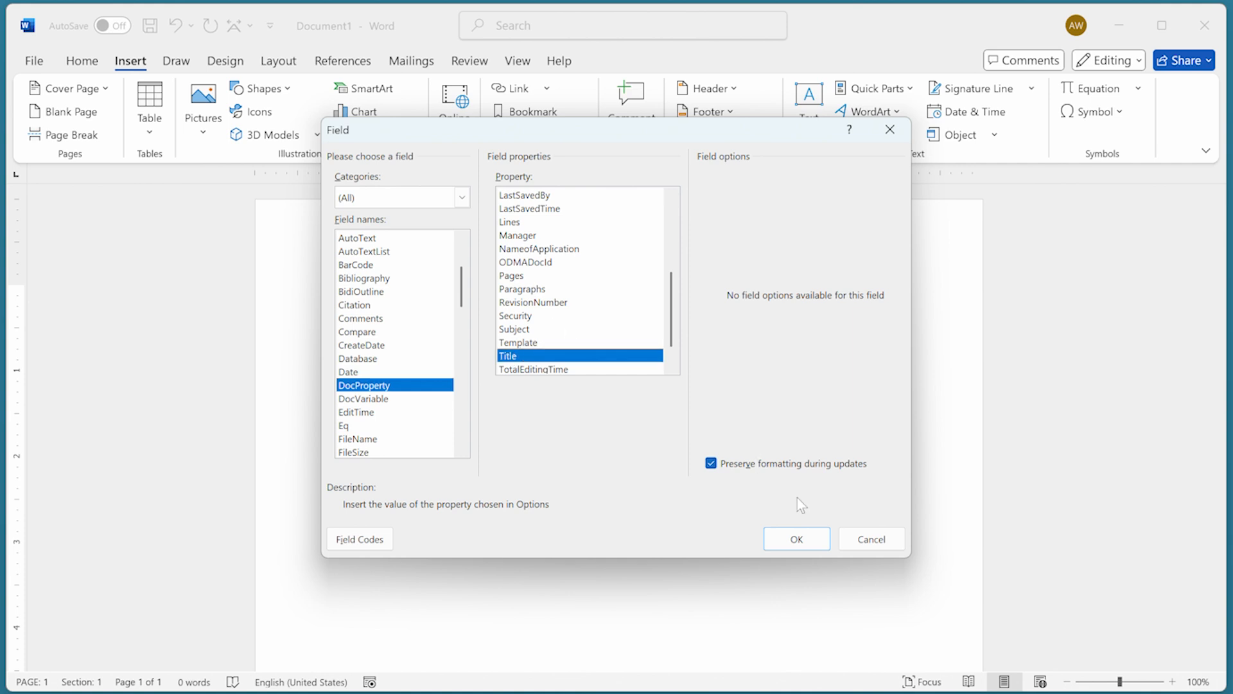
pyautogui.click(810, 534)
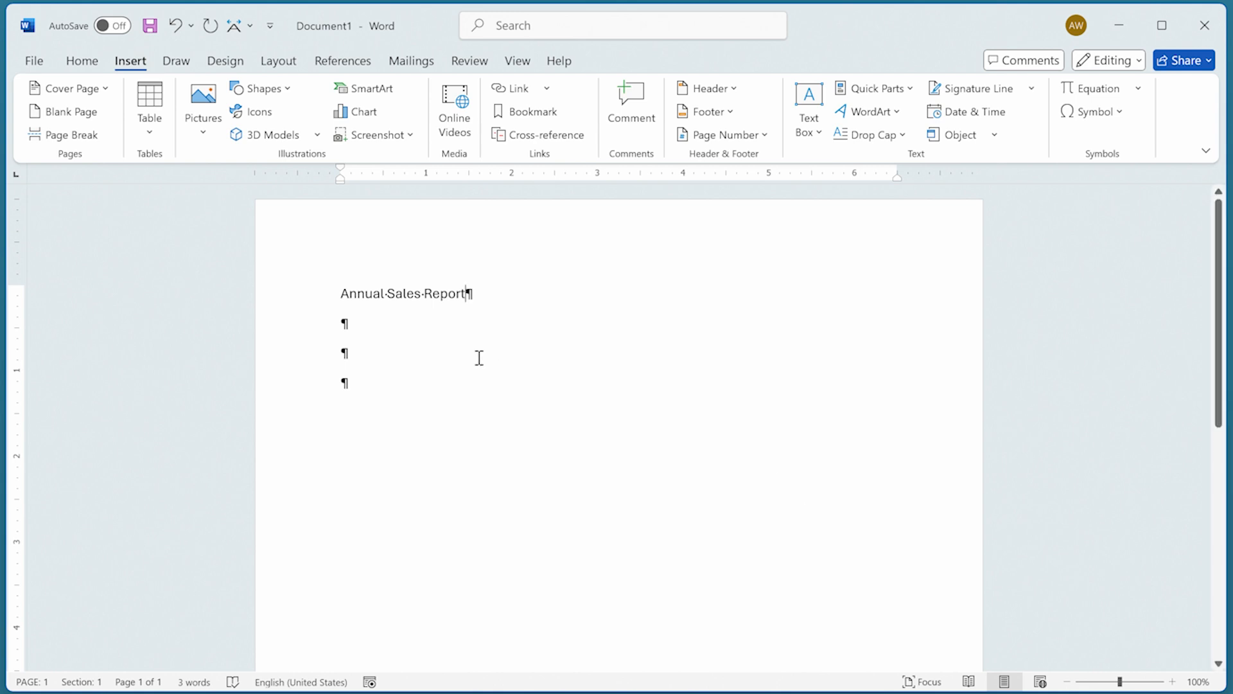
pyautogui.click(85, 64)
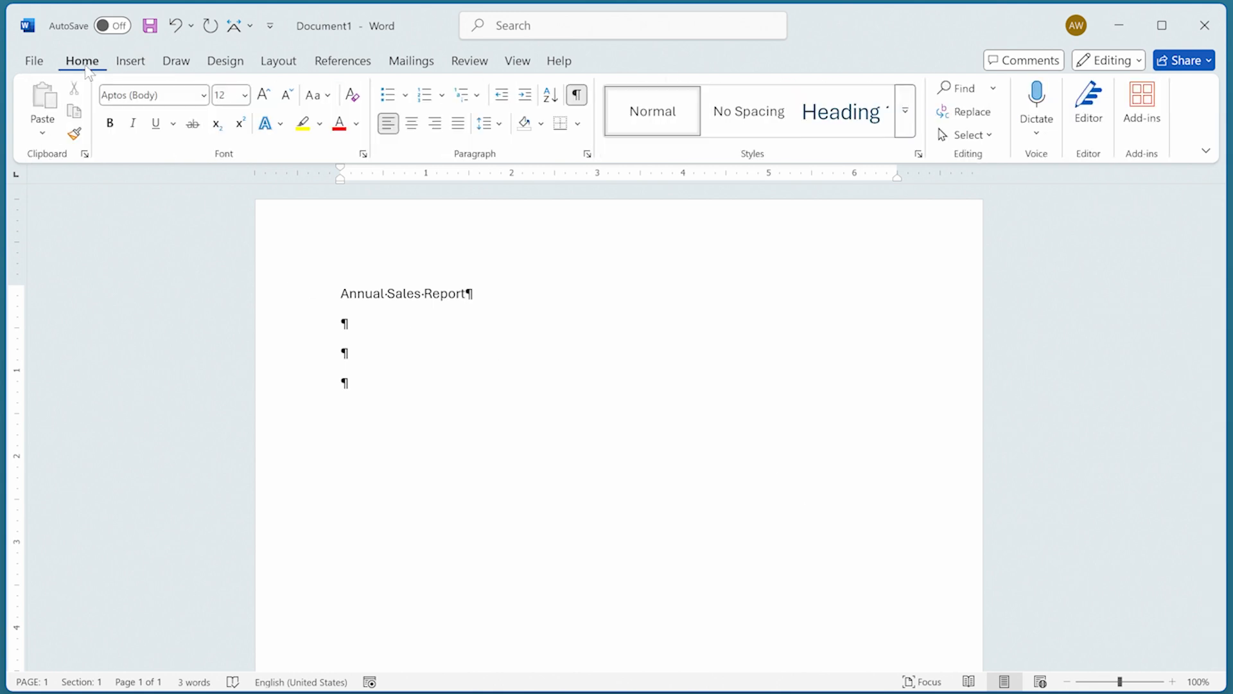
pyautogui.click(840, 128)
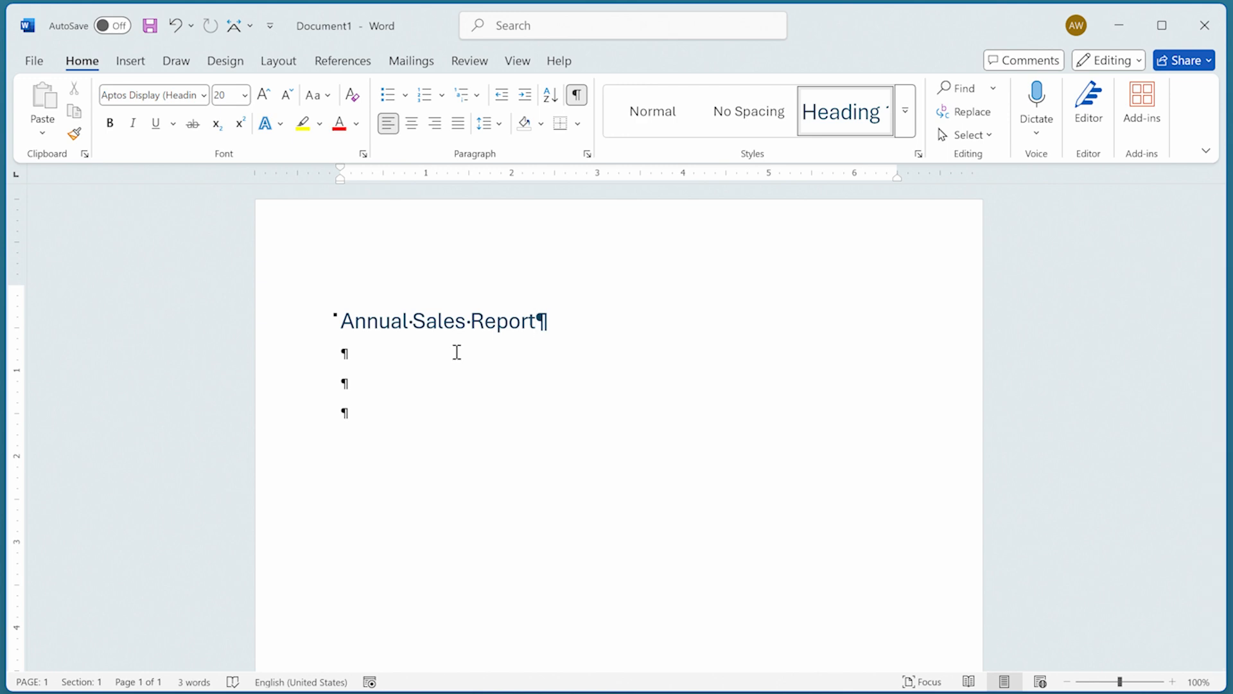
# Insert a DocProperty field showing the Department property in the third paragraph, below the heading
pyautogui.click(379, 393)
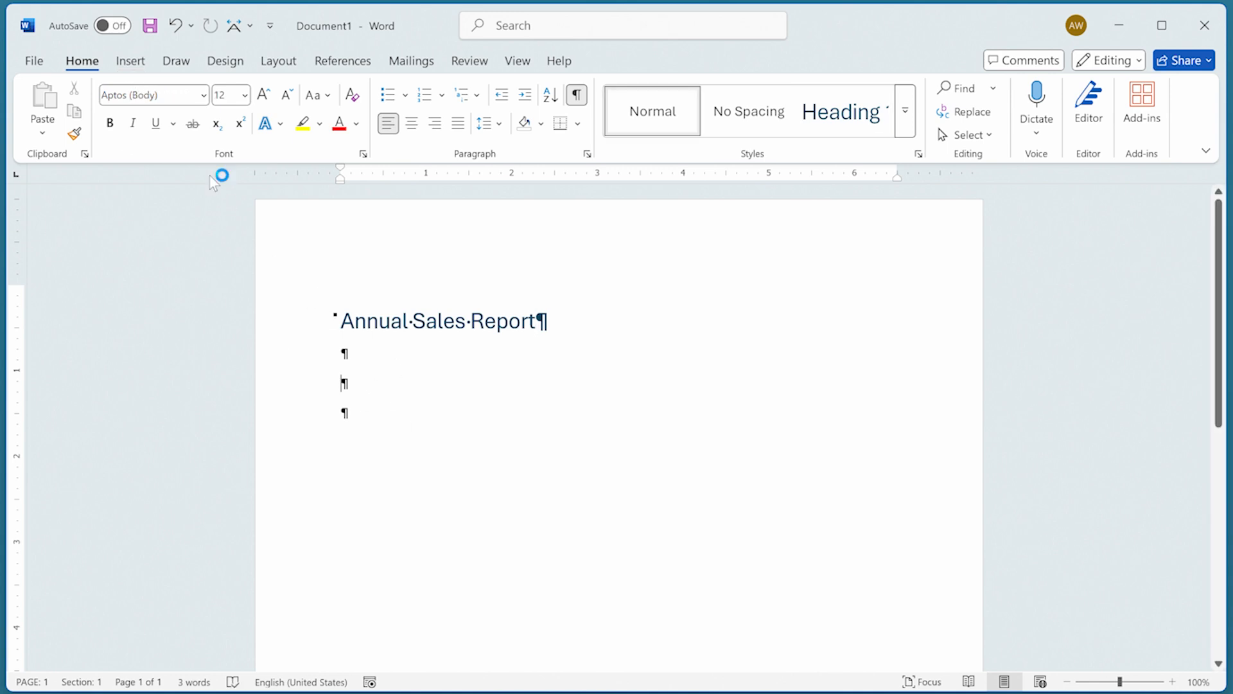
pyautogui.click(134, 62)
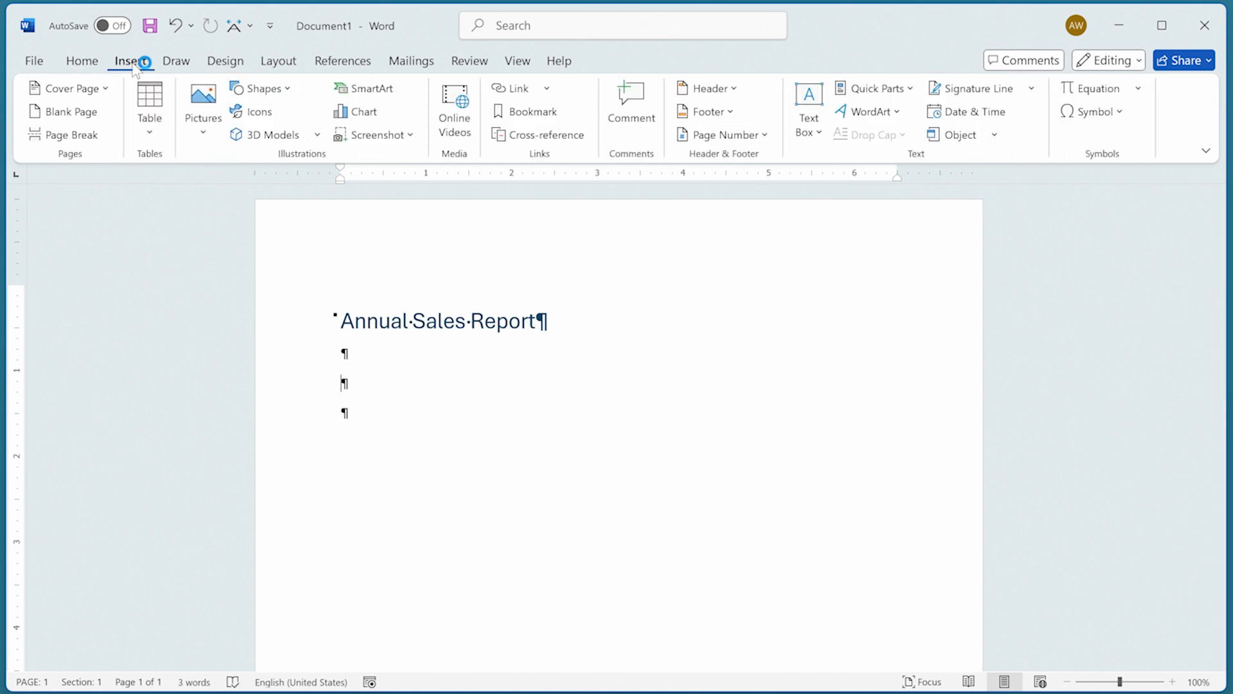
pyautogui.click(883, 89)
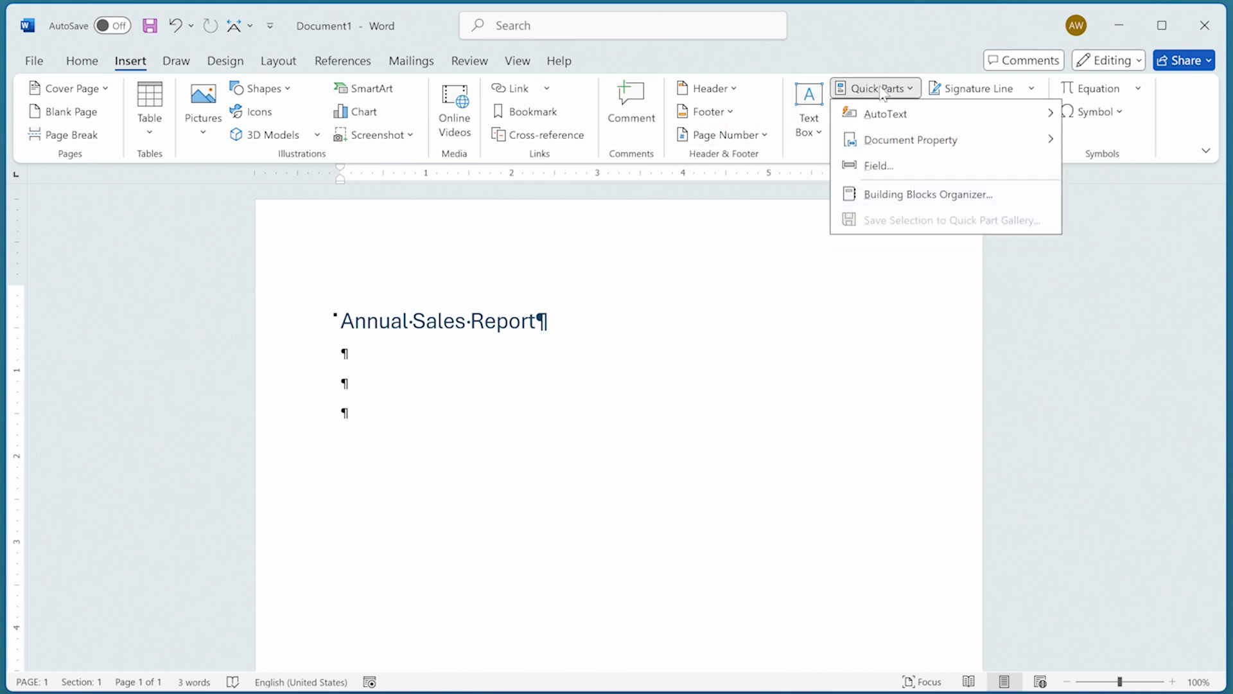
pyautogui.click(879, 165)
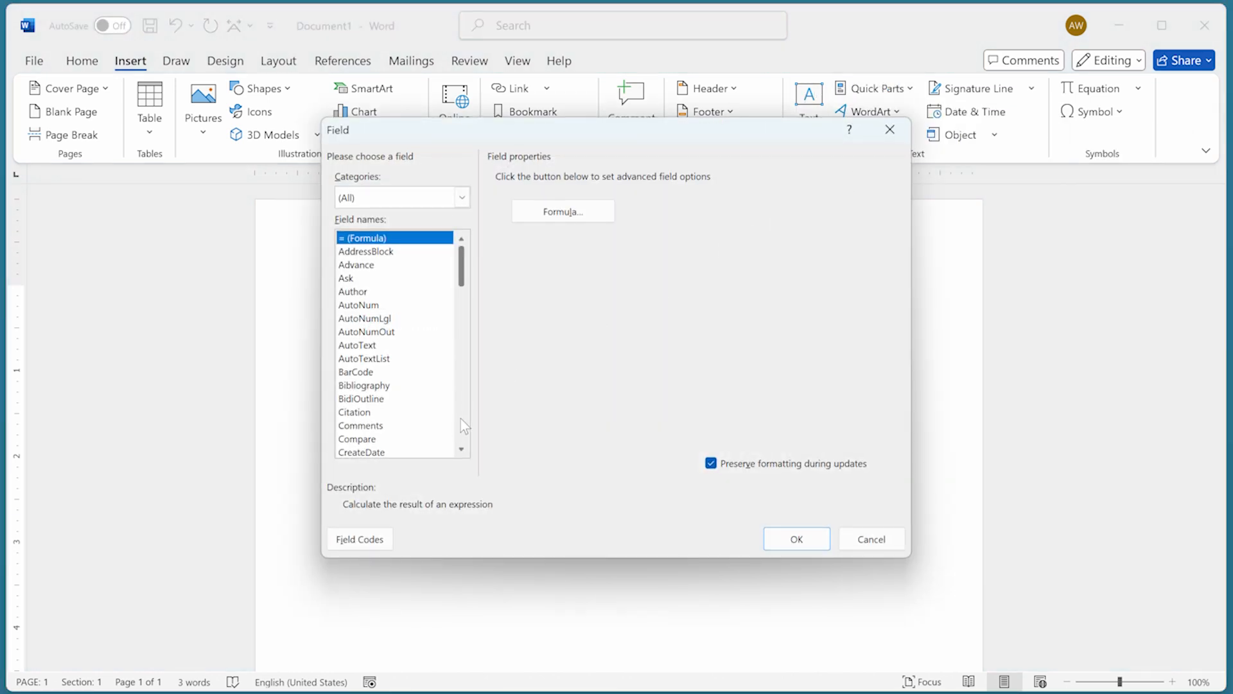
pyautogui.scroll(-5, 461, 419)
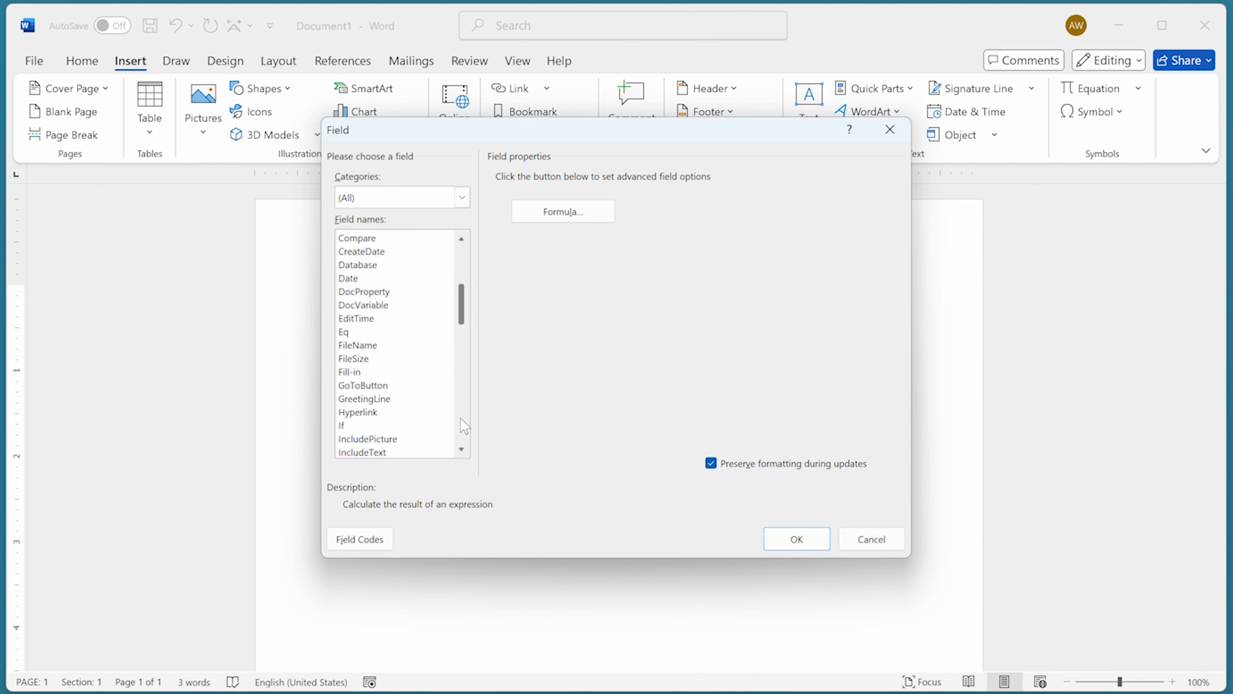
pyautogui.click(372, 292)
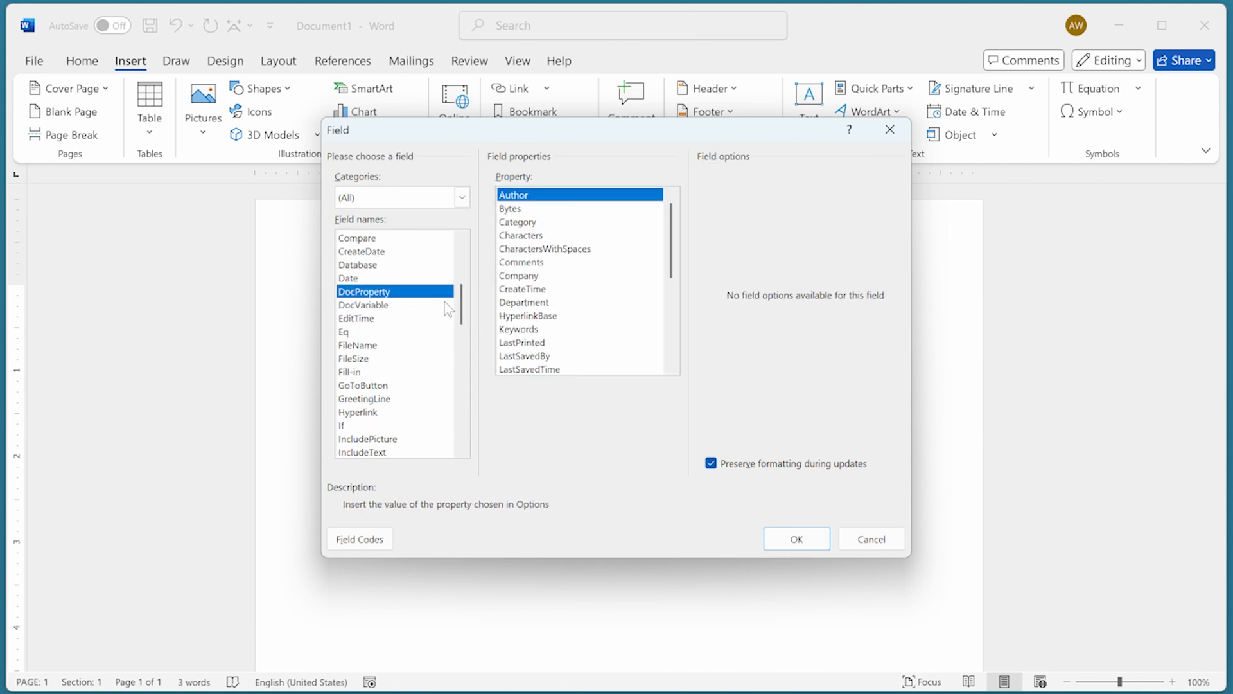
pyautogui.click(514, 304)
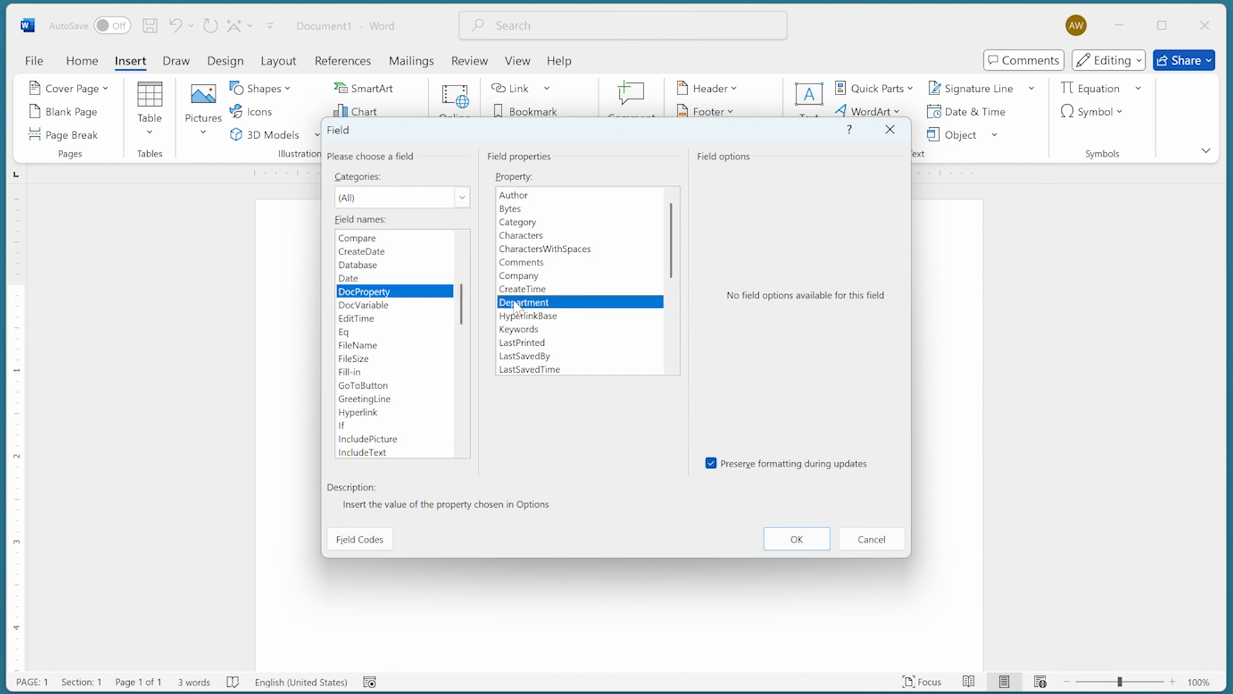
pyautogui.click(787, 538)
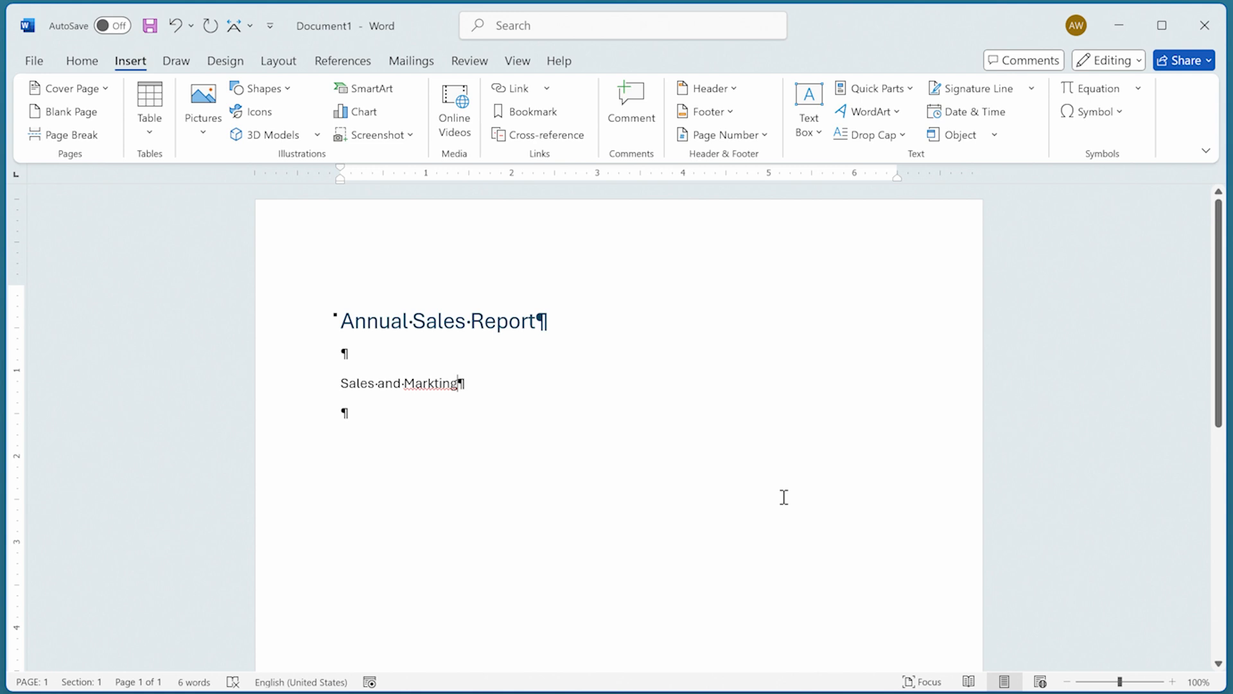